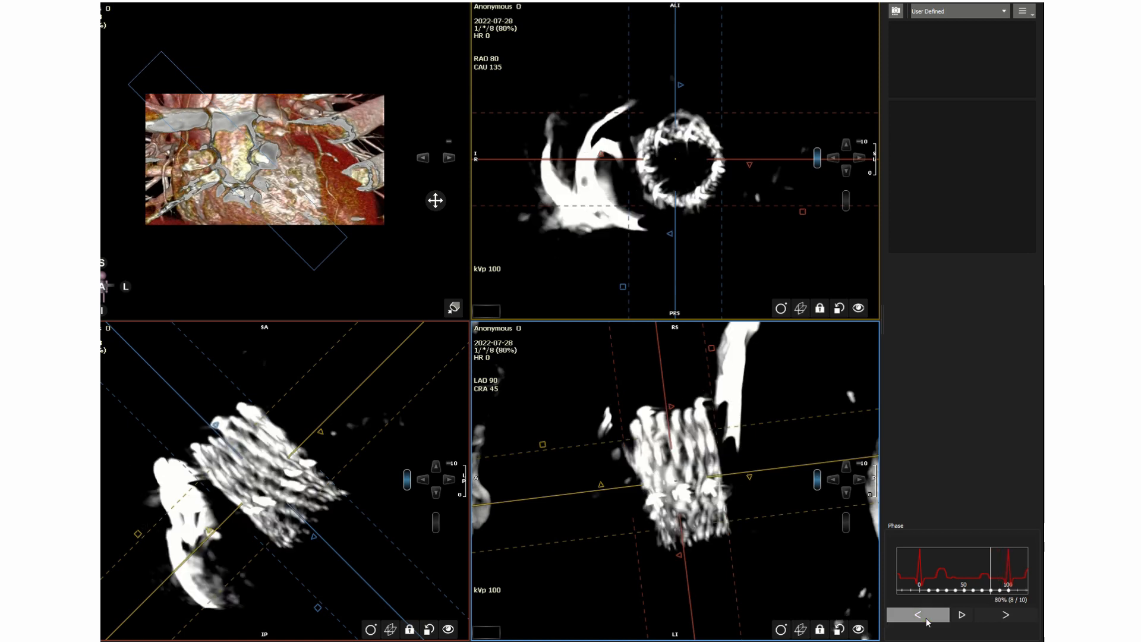
Switch to the 70% cardiac phase and fine-tune the cross-sectional plane so it runs perpendicular to the stent frame.
{"action": "left_click", "coordinate": [927, 620]}
{"action": "left_click_drag", "start_coordinate": [676, 480], "coordinate": [681, 478]}
{"action": "left_click_drag", "start_coordinate": [804, 465], "coordinate": [803, 459]}
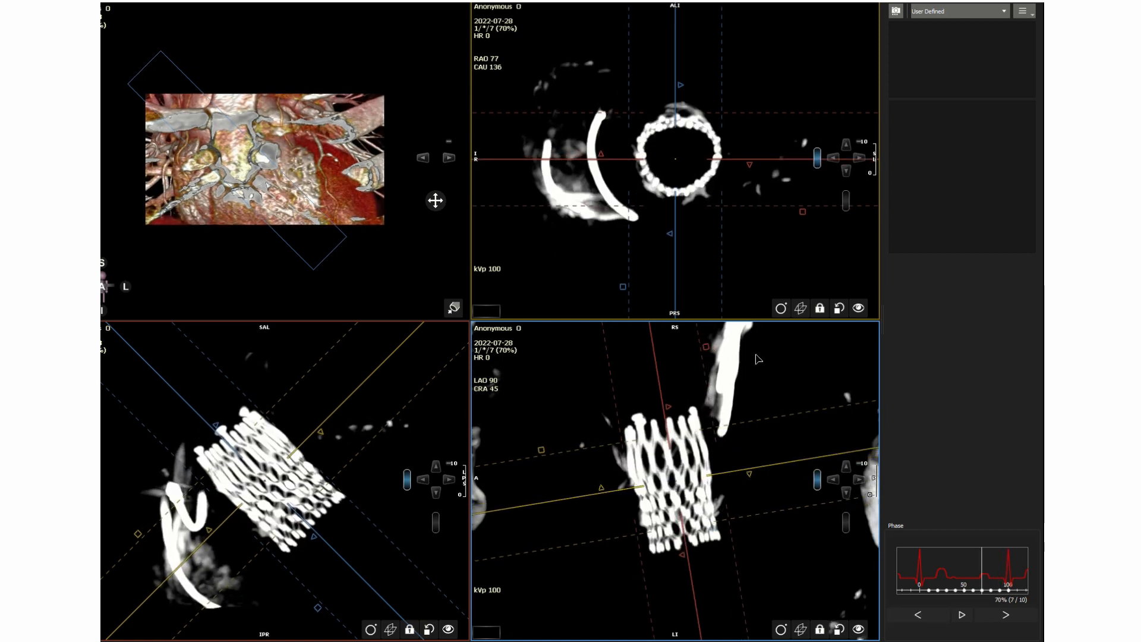
Reduce the thick slab to a thin slice and adjust the window to show soft tissue around the stent.
{"action": "left_click_drag", "start_coordinate": [708, 347], "coordinate": [659, 359]}
{"action": "middle_click_drag", "start_coordinate": [776, 365], "coordinate": [777, 378]}
{"action": "scroll", "coordinate": [752, 237], "scroll_direction": "down", "scroll_amount": 4}
{"action": "scroll", "coordinate": [751, 237], "scroll_direction": "down", "scroll_amount": 2}
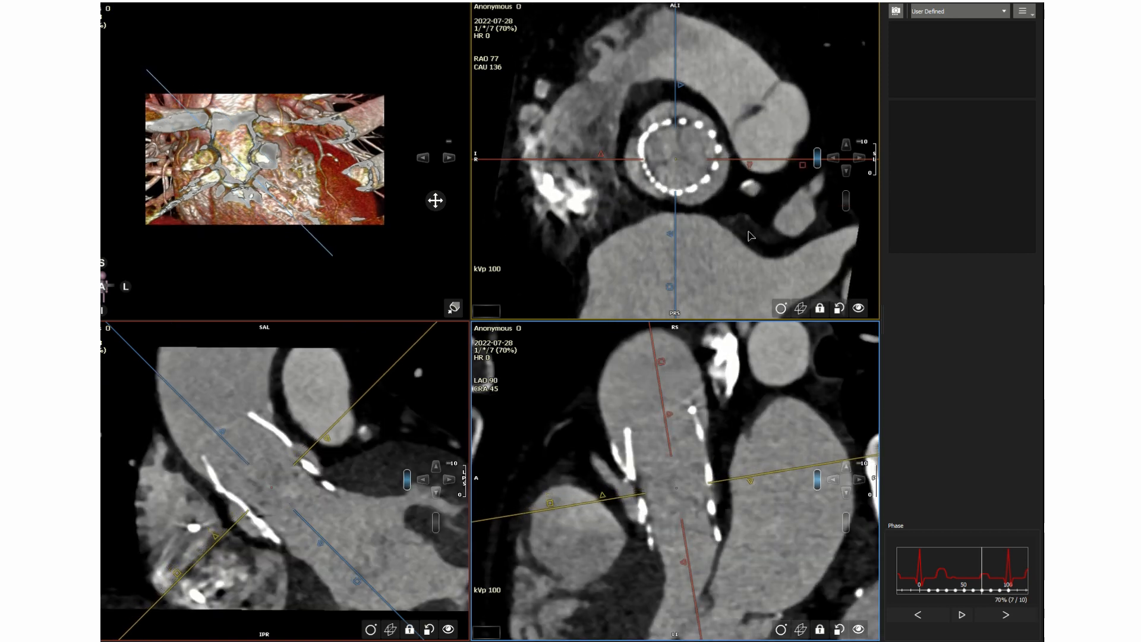
Compare the stent frame cross-sections between the 60% and 70% phases, returning to the 70% phase.
{"action": "left_click", "coordinate": [919, 614]}
{"action": "left_click", "coordinate": [931, 621]}
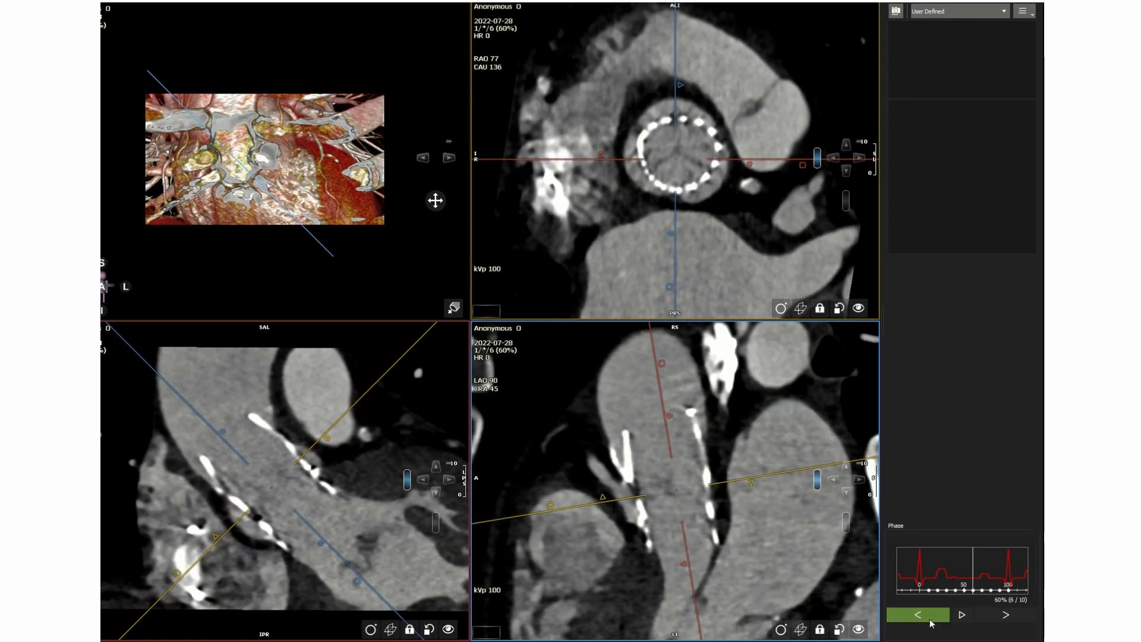
{"action": "left_click", "coordinate": [1003, 618]}
{"action": "left_click", "coordinate": [1003, 618]}
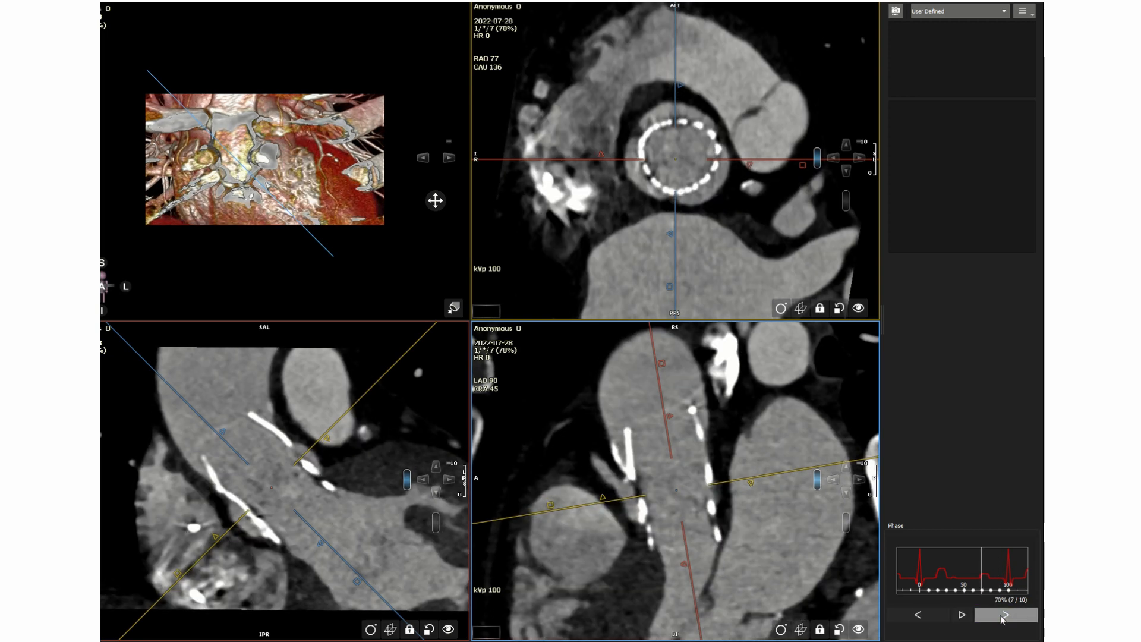
{"action": "scroll", "coordinate": [750, 229], "scroll_direction": "down", "scroll_amount": 3}
{"action": "scroll", "coordinate": [749, 226], "scroll_direction": "down", "scroll_amount": 4}
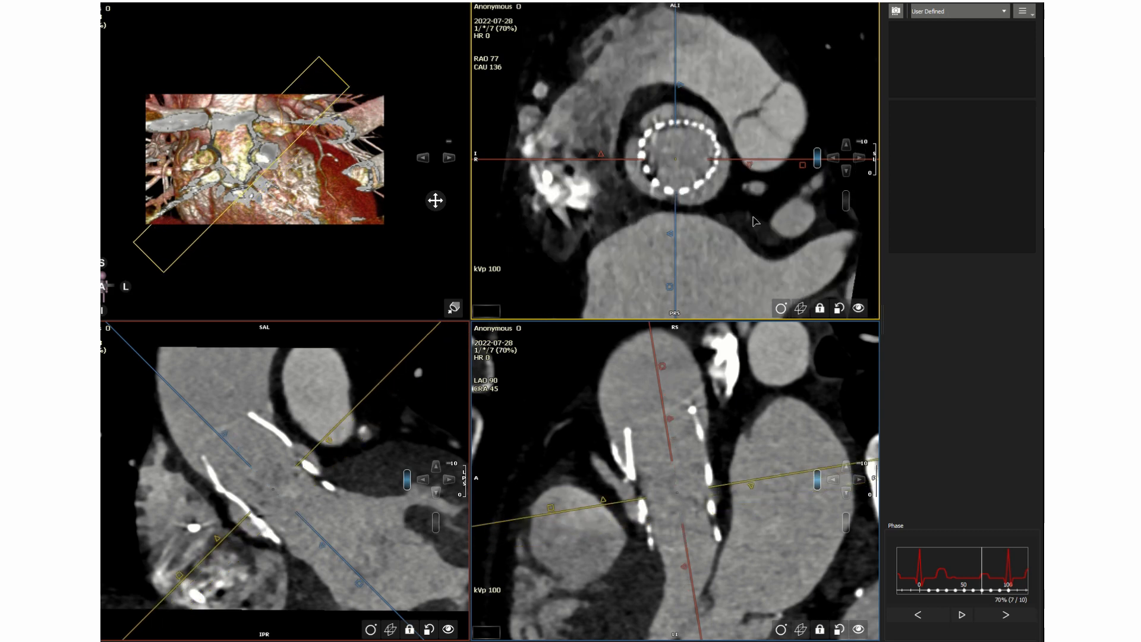
{"action": "left_click", "coordinate": [921, 615]}
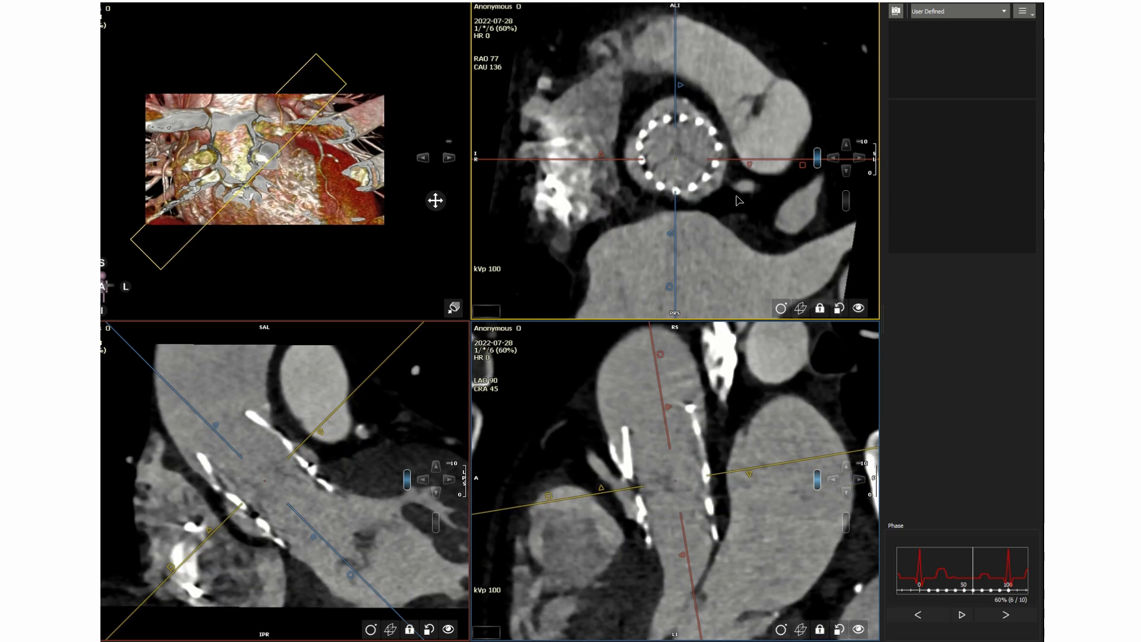
{"action": "scroll", "coordinate": [743, 215], "scroll_direction": "down", "scroll_amount": 4}
{"action": "scroll", "coordinate": [743, 215], "scroll_direction": "up", "scroll_amount": 4}
{"action": "scroll", "coordinate": [746, 221], "scroll_direction": "down", "scroll_amount": 5}
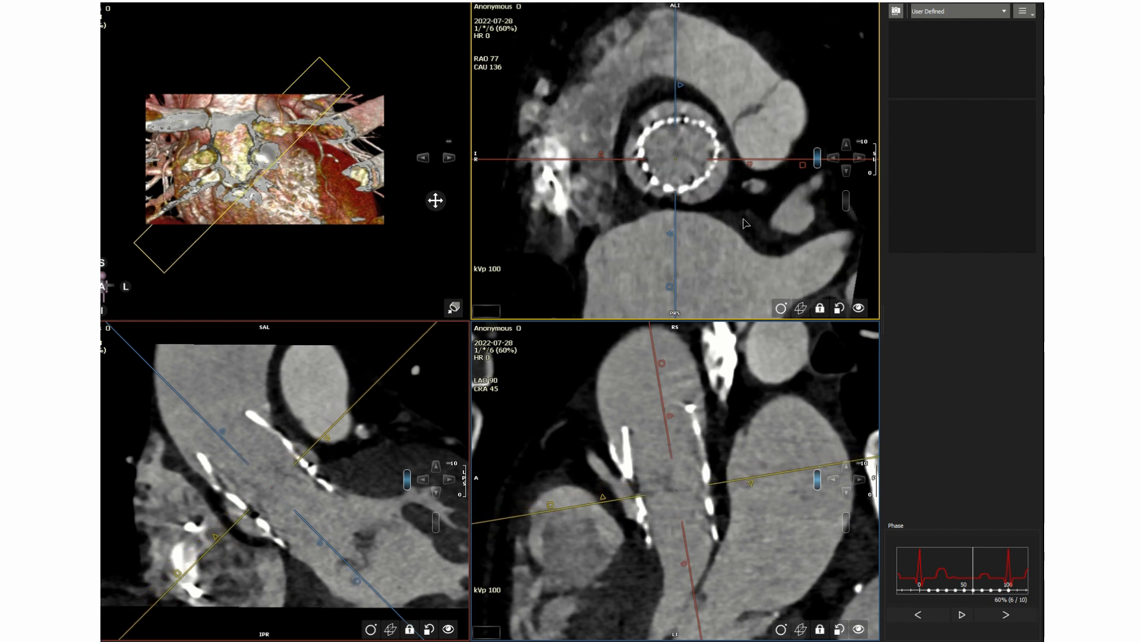
{"action": "scroll", "coordinate": [744, 225], "scroll_direction": "down", "scroll_amount": 4}
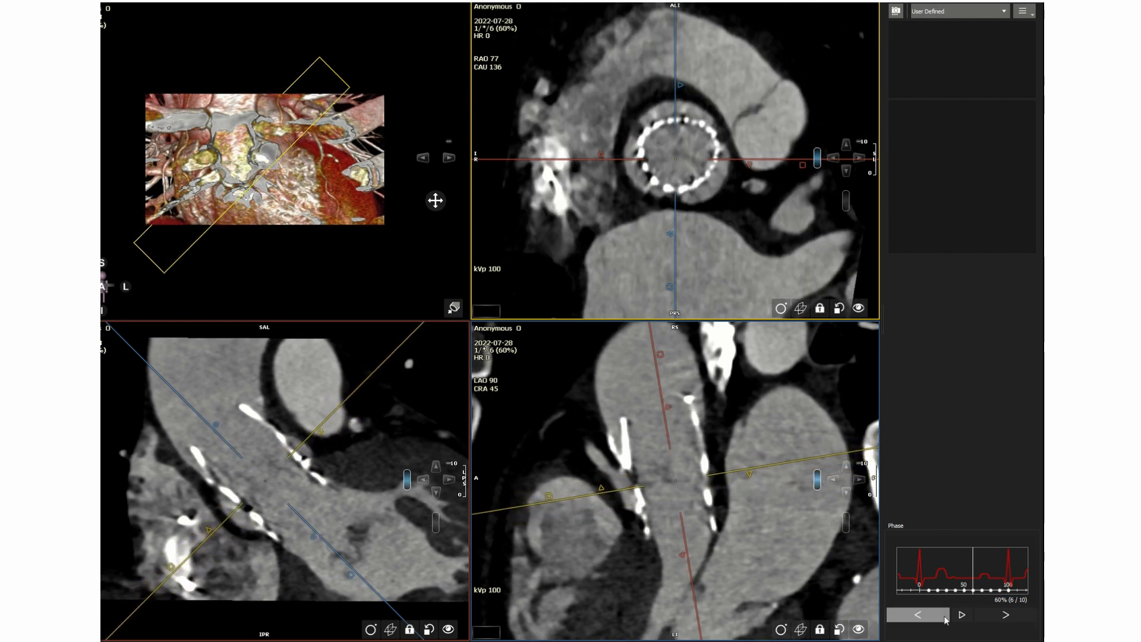
{"action": "left_click", "coordinate": [1004, 616]}
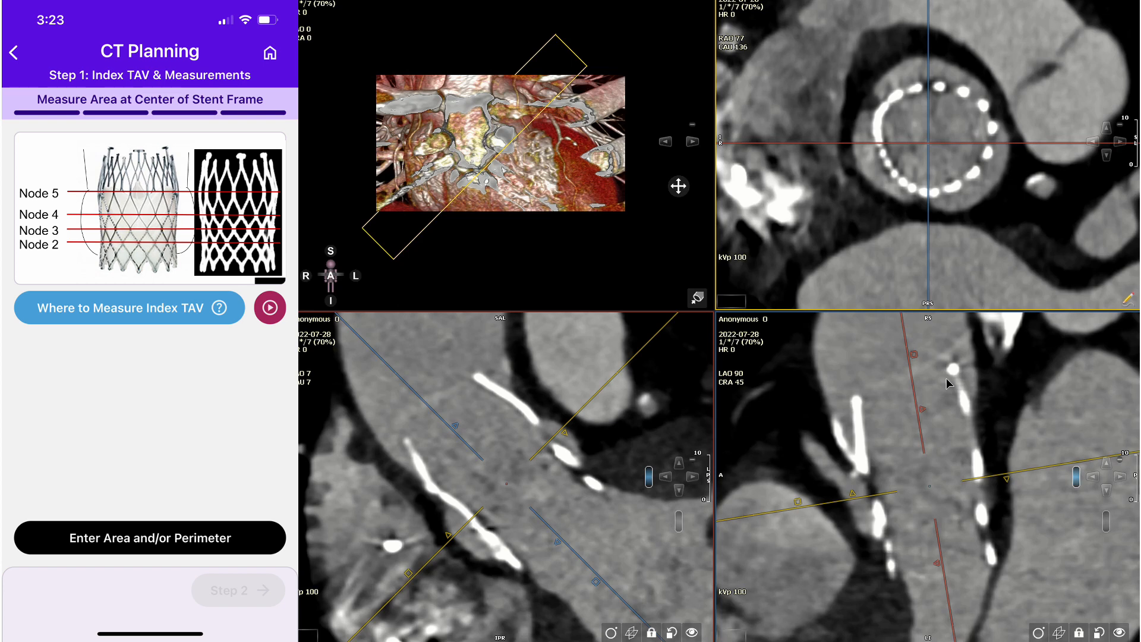
Thicken the slab to show the whole stent frame, align the cross-sectional plane with its node row, and rotate the long-axis views around it.
{"action": "left_click_drag", "start_coordinate": [915, 356], "coordinate": [1025, 374]}
{"action": "left_click_drag", "start_coordinate": [1056, 144], "coordinate": [1047, 174]}
{"action": "left_click_drag", "start_coordinate": [597, 384], "coordinate": [600, 388]}
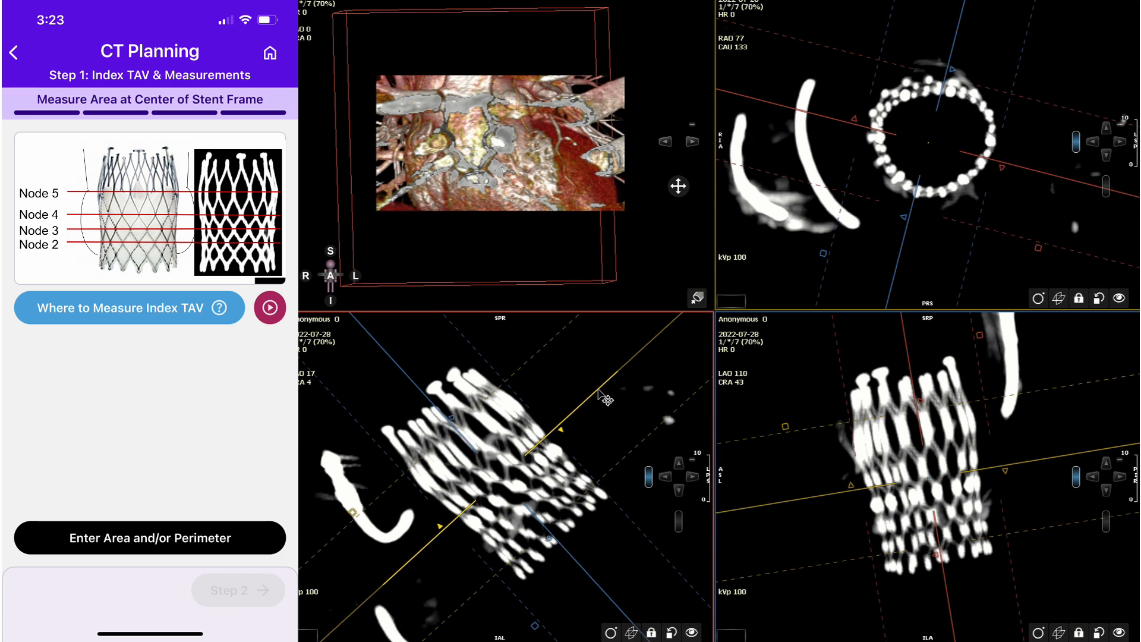
{"action": "left_click_drag", "start_coordinate": [1039, 460], "coordinate": [1040, 461]}
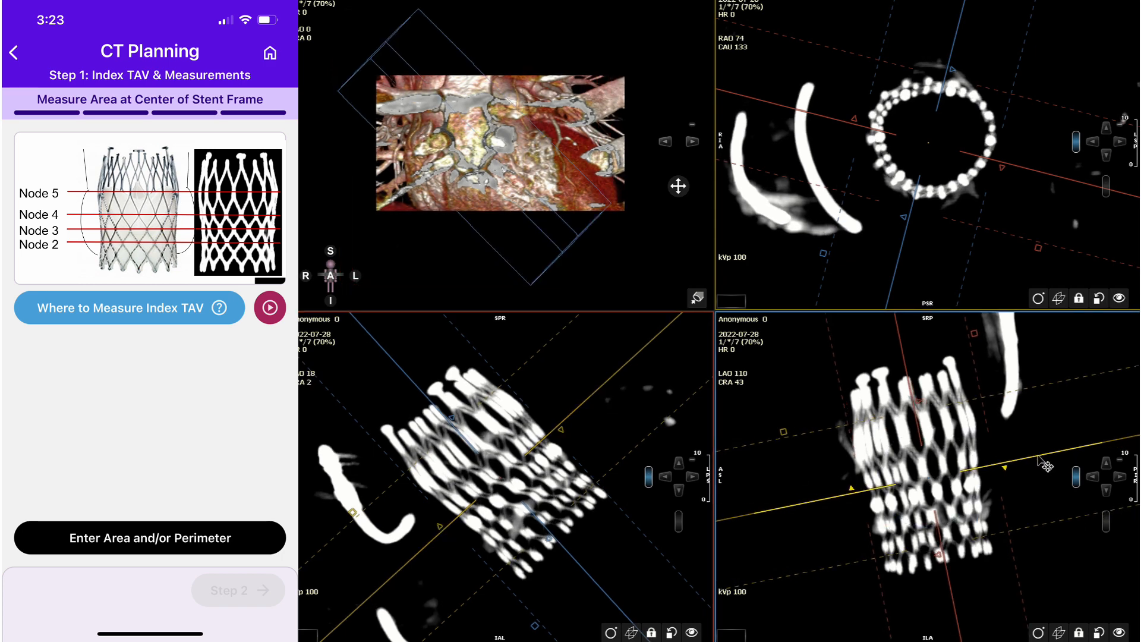
{"action": "right_click_drag", "start_coordinate": [1039, 432], "coordinate": [1036, 428]}
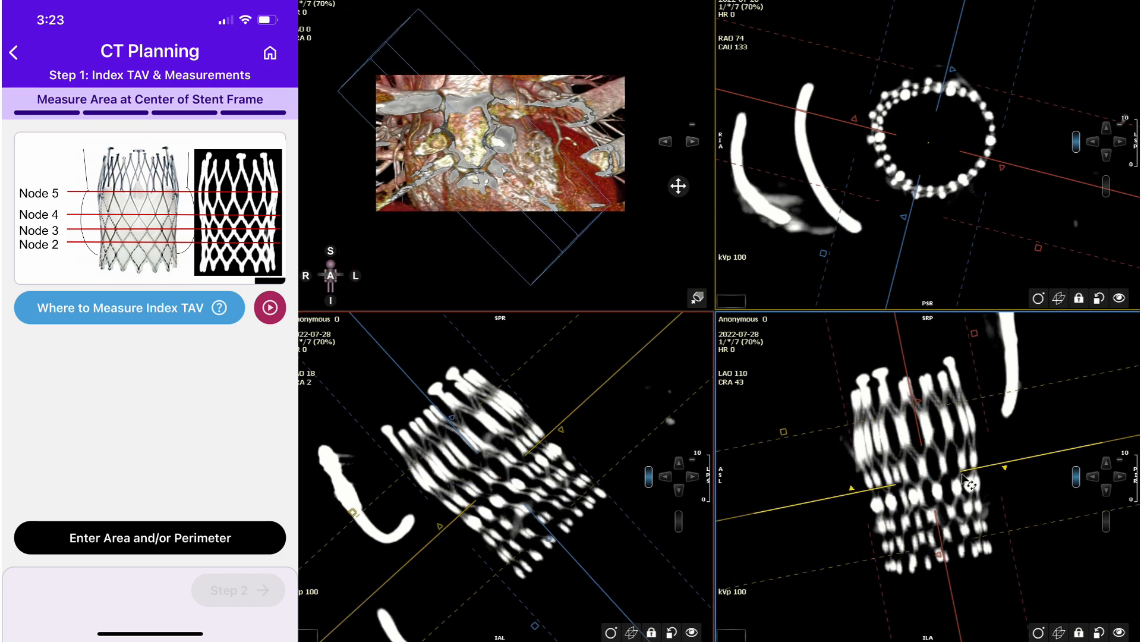
{"action": "left_click_drag", "start_coordinate": [1049, 162], "coordinate": [963, 233]}
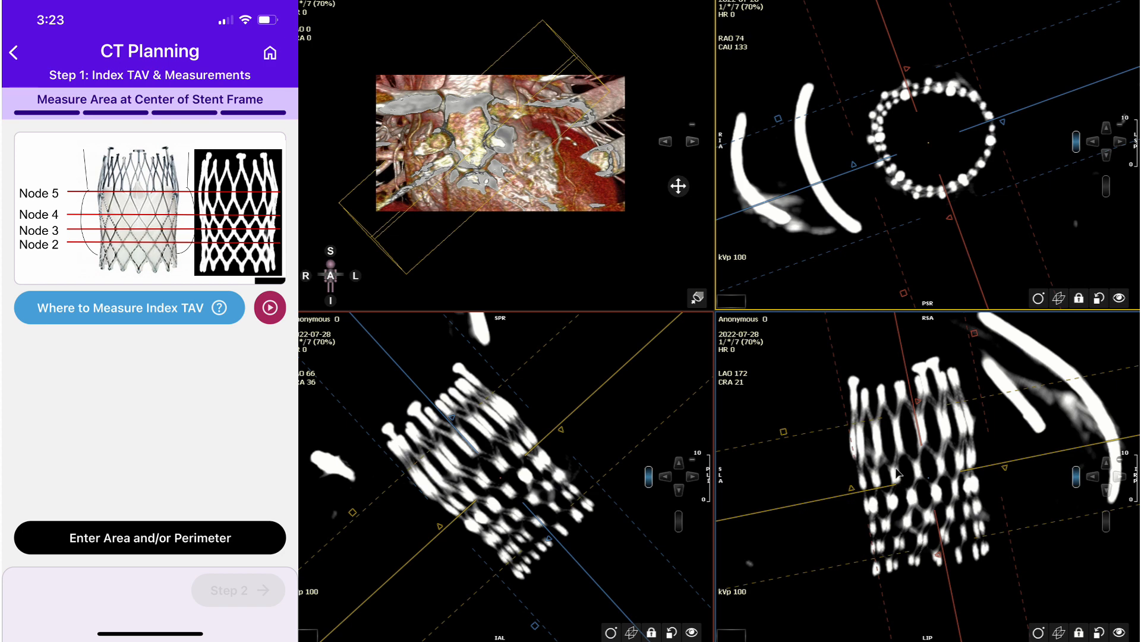
Move the cross-sectional plane to Node 5 of the stent frame and reduce the slab to a thin slice.
{"action": "left_click_drag", "start_coordinate": [926, 479], "coordinate": [929, 442]}
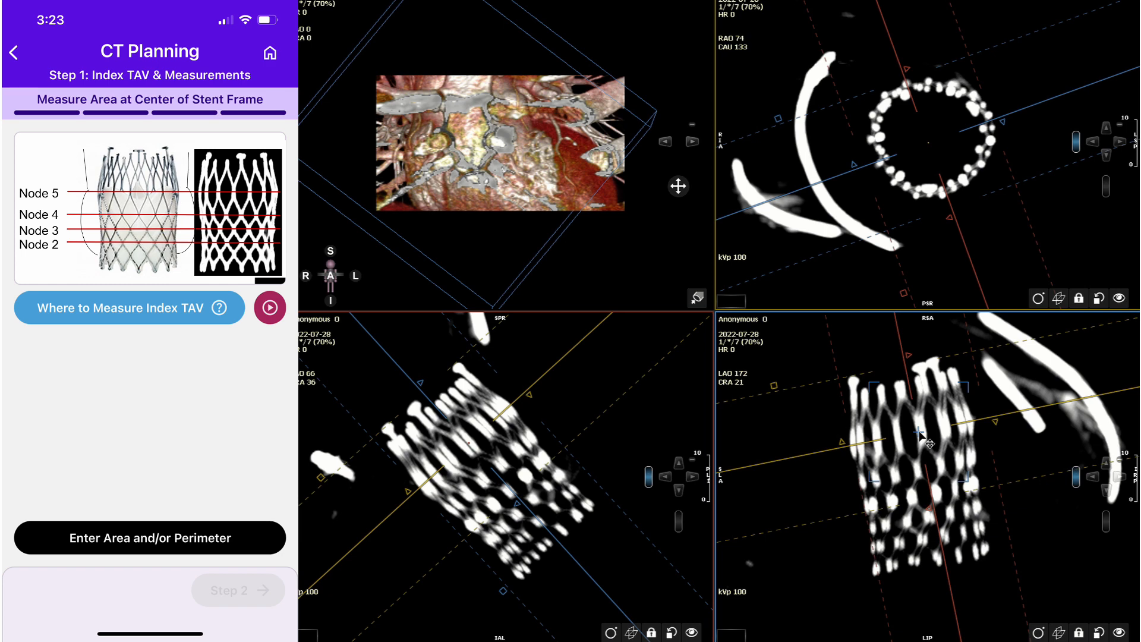
{"action": "left_click_drag", "start_coordinate": [974, 334], "coordinate": [900, 340]}
{"action": "left_click_drag", "start_coordinate": [1038, 231], "coordinate": [1038, 221]}
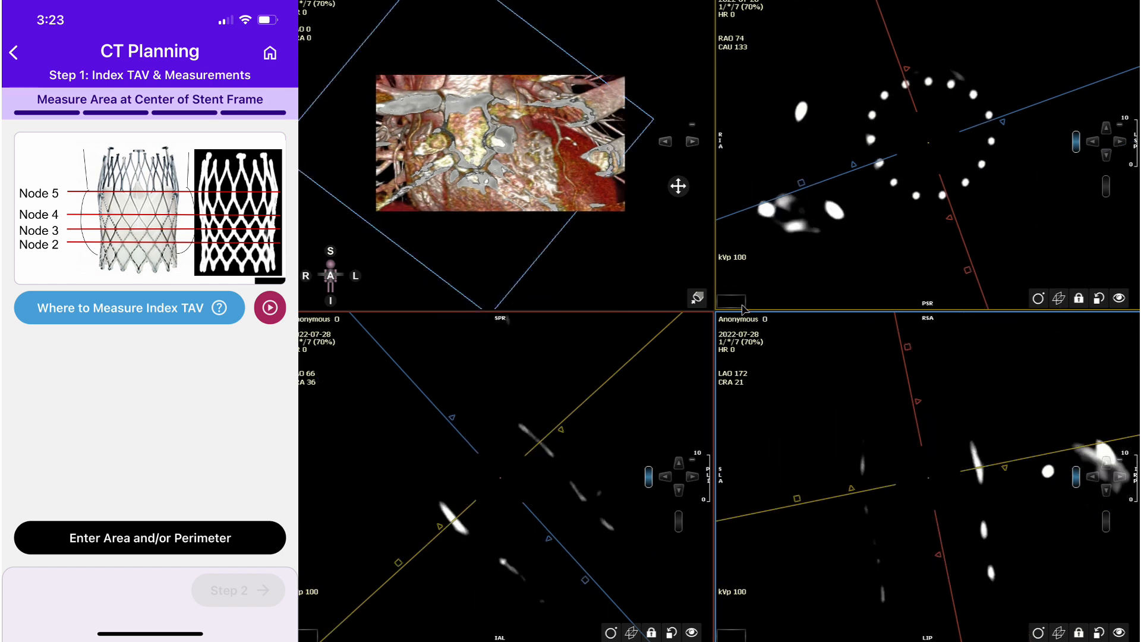
Trace a closed contour through the stent struts in the Node 5 cross-section to measure its perimeter and area.
{"action": "left_click", "coordinate": [729, 297]}
{"action": "left_click", "coordinate": [929, 81]}
{"action": "left_click", "coordinate": [906, 85]}
{"action": "left_click", "coordinate": [885, 96]}
{"action": "left_click", "coordinate": [872, 115]}
{"action": "left_click", "coordinate": [871, 138]}
{"action": "left_click", "coordinate": [880, 163]}
{"action": "left_click", "coordinate": [886, 172]}
{"action": "left_click", "coordinate": [902, 189]}
{"action": "left_click", "coordinate": [924, 196]}
{"action": "left_click", "coordinate": [942, 195]}
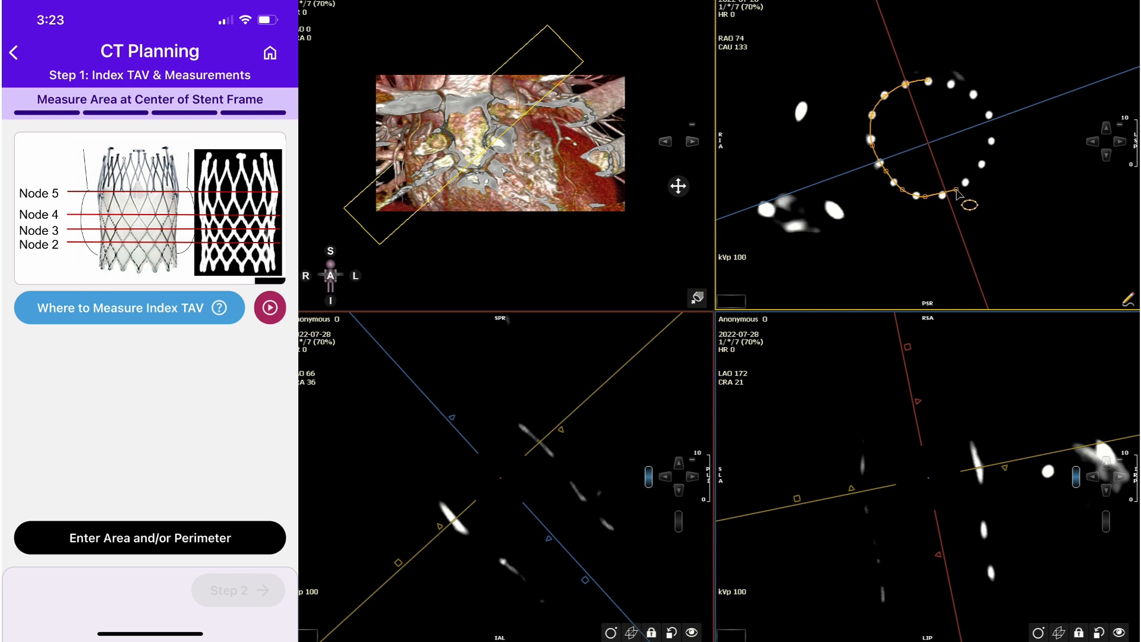
{"action": "left_click", "coordinate": [966, 181]}
{"action": "left_click", "coordinate": [981, 163]}
{"action": "left_click", "coordinate": [991, 140]}
{"action": "left_click", "coordinate": [989, 113]}
{"action": "left_click", "coordinate": [974, 94]}
{"action": "double_click", "coordinate": [952, 83]}
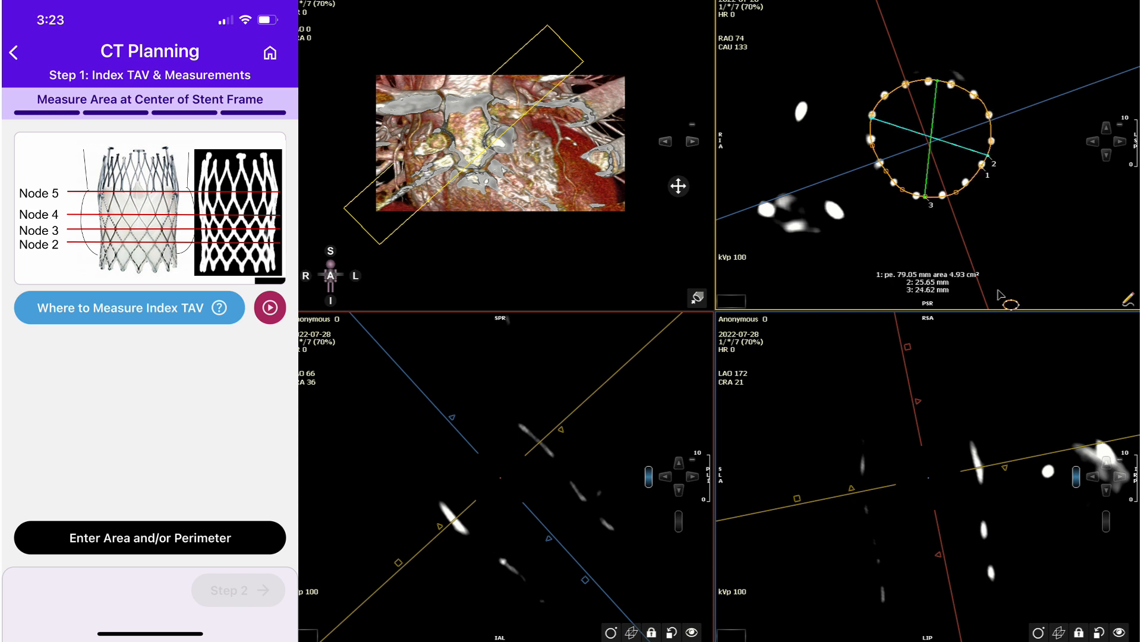
Restore the thick slab, move the cross-sectional plane down to Node 4, and thin the slab again.
{"action": "left_click_drag", "start_coordinate": [909, 351], "coordinate": [978, 350]}
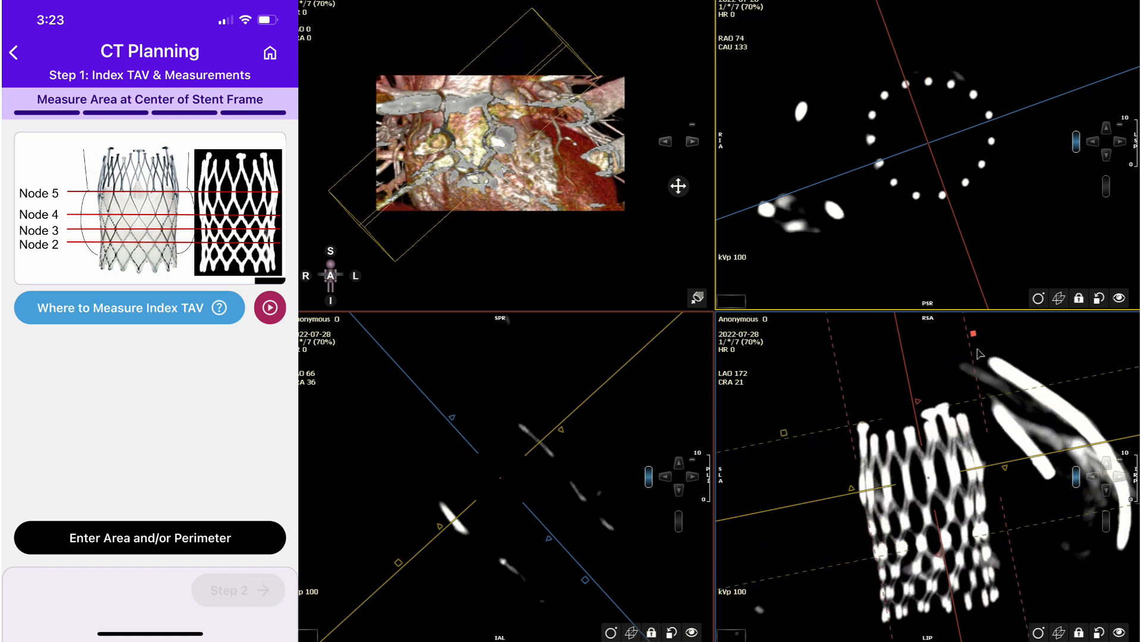
{"action": "scroll", "coordinate": [1050, 221], "scroll_direction": "down", "scroll_amount": 6}
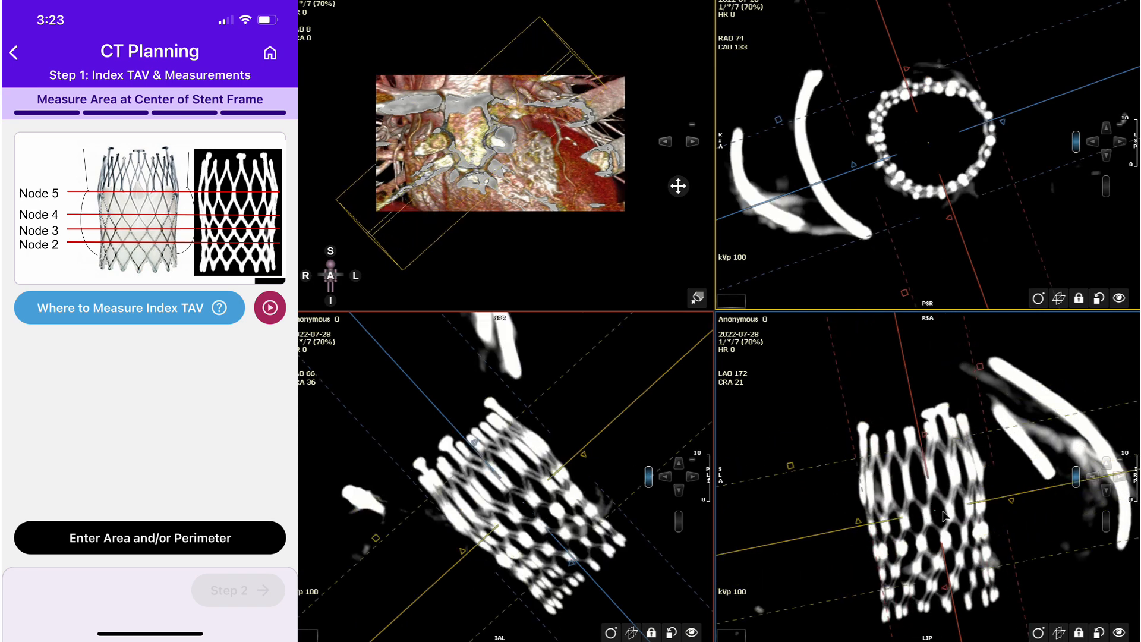
{"action": "left_click_drag", "start_coordinate": [937, 512], "coordinate": [932, 515]}
{"action": "left_click_drag", "start_coordinate": [973, 334], "coordinate": [908, 346]}
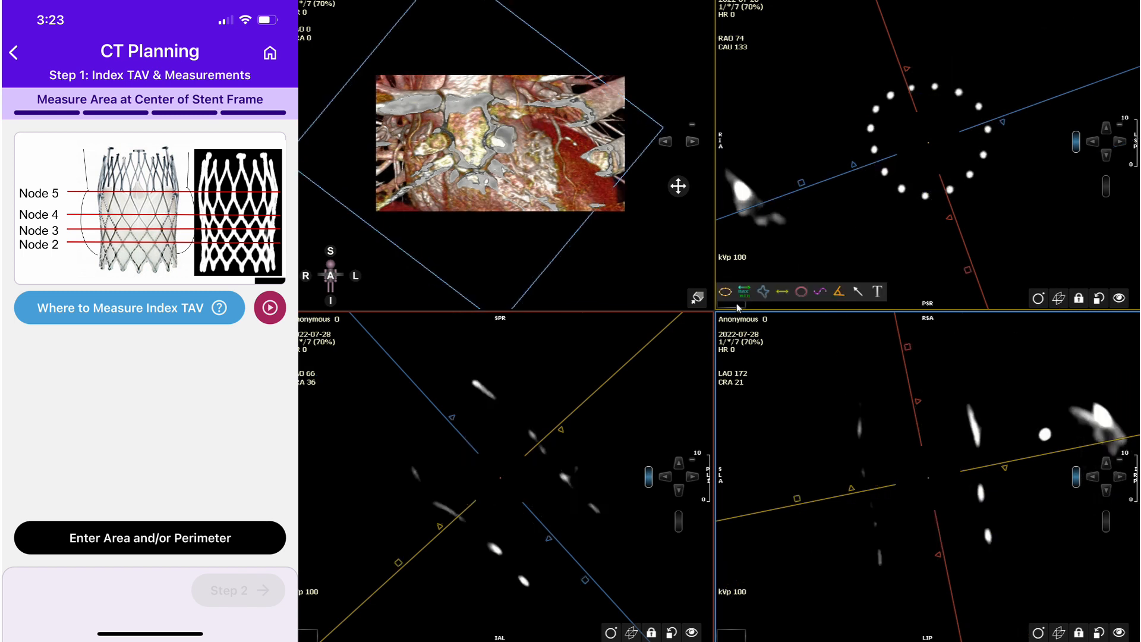
Trace a closed contour through the stent struts in the Node 4 cross-section to measure its perimeter and area.
{"action": "left_click", "coordinate": [727, 293]}
{"action": "left_click", "coordinate": [935, 87]}
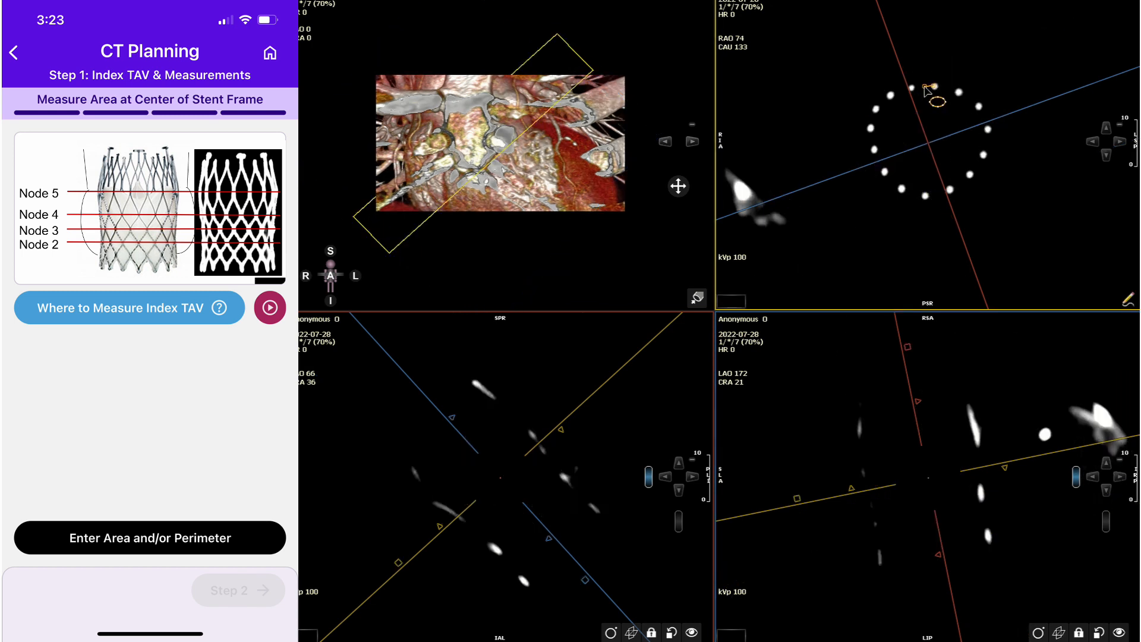
{"action": "left_click", "coordinate": [912, 88]}
{"action": "left_click", "coordinate": [891, 95]}
{"action": "left_click", "coordinate": [876, 109]}
{"action": "left_click", "coordinate": [871, 129]}
{"action": "left_click", "coordinate": [877, 158]}
{"action": "left_click", "coordinate": [881, 164]}
{"action": "left_click", "coordinate": [897, 186]}
{"action": "left_click", "coordinate": [920, 197]}
{"action": "left_click", "coordinate": [949, 189]}
{"action": "left_click", "coordinate": [970, 174]}
{"action": "left_click", "coordinate": [984, 154]}
{"action": "left_click", "coordinate": [988, 129]}
{"action": "left_click", "coordinate": [979, 106]}
{"action": "double_click", "coordinate": [960, 93]}
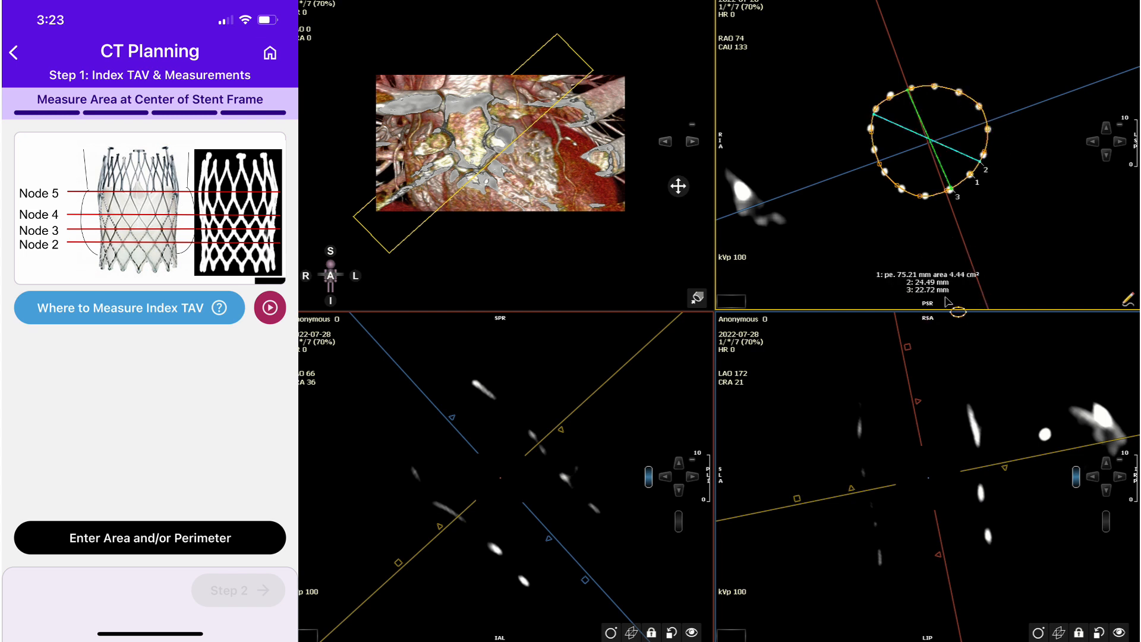
Thicken the slab, move the cross-sectional plane down to Node 3, and return to a thin slice.
{"action": "left_click_drag", "start_coordinate": [908, 347], "coordinate": [981, 331]}
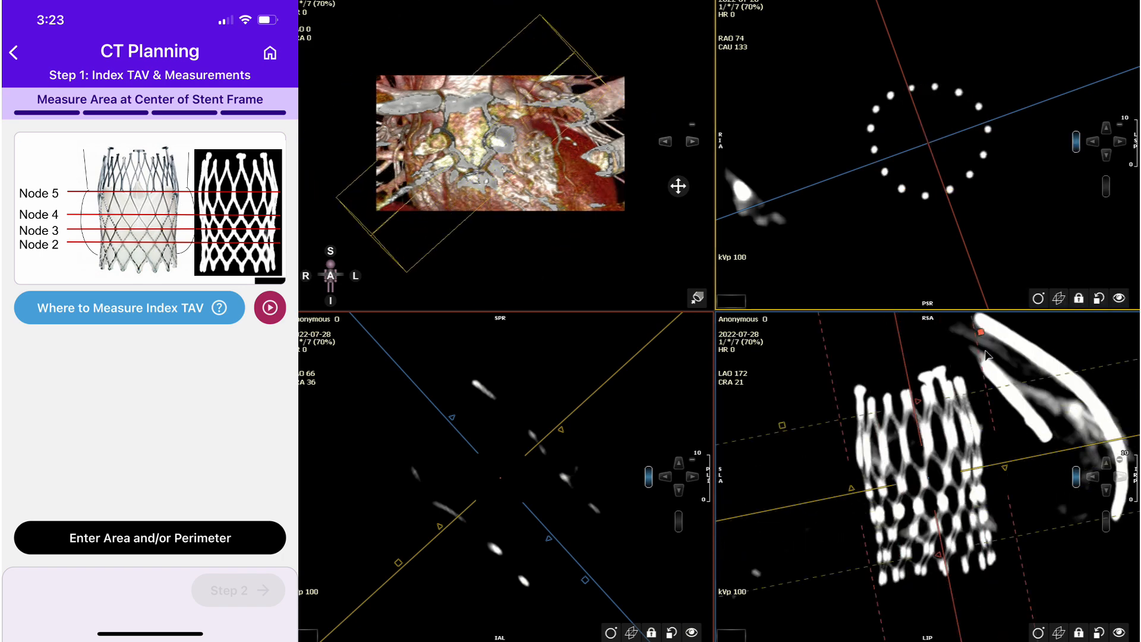
{"action": "left_click_drag", "start_coordinate": [945, 482], "coordinate": [932, 510]}
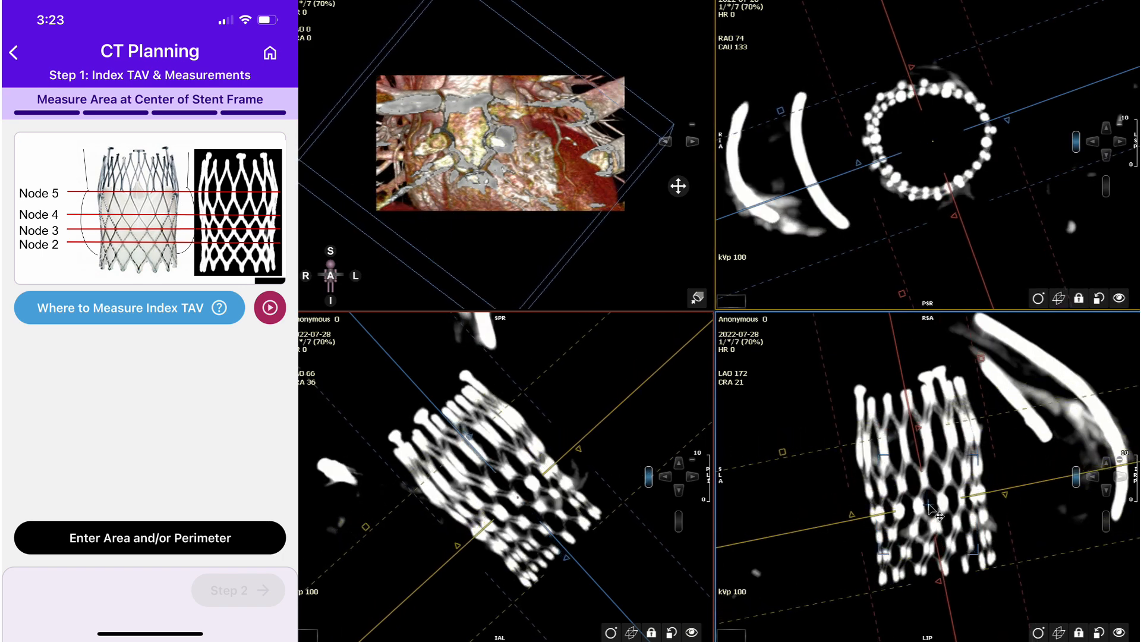
{"action": "left_click_drag", "start_coordinate": [981, 334], "coordinate": [908, 347]}
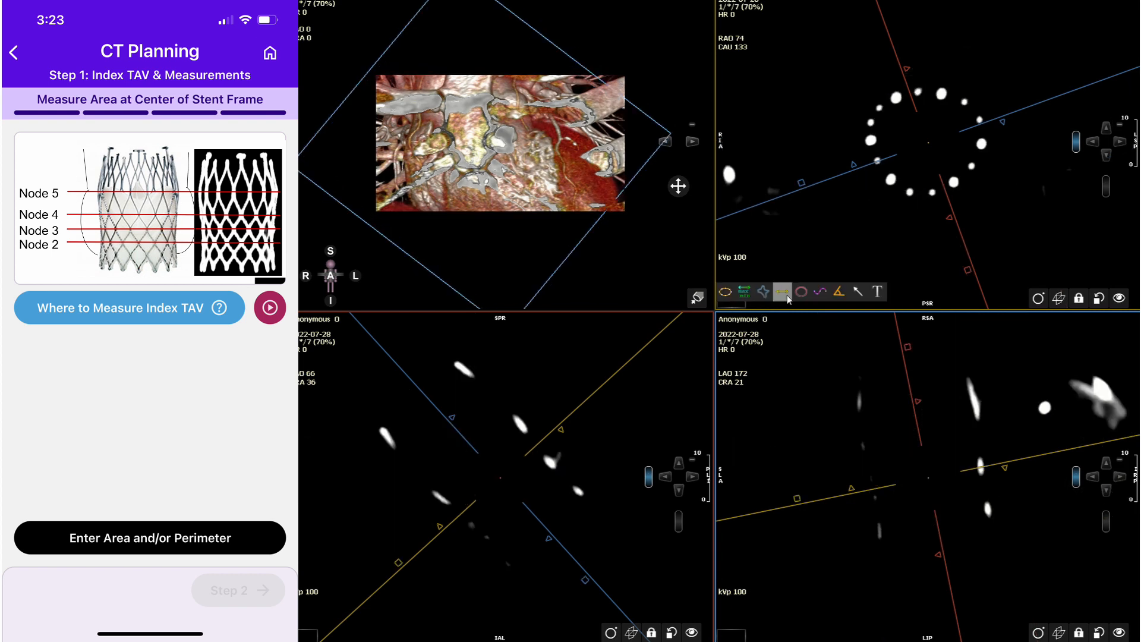
Trace a closed contour through the stent struts in the Node 3 cross-section and refine one of its lower points.
{"action": "left_click", "coordinate": [726, 291]}
{"action": "left_click", "coordinate": [941, 93]}
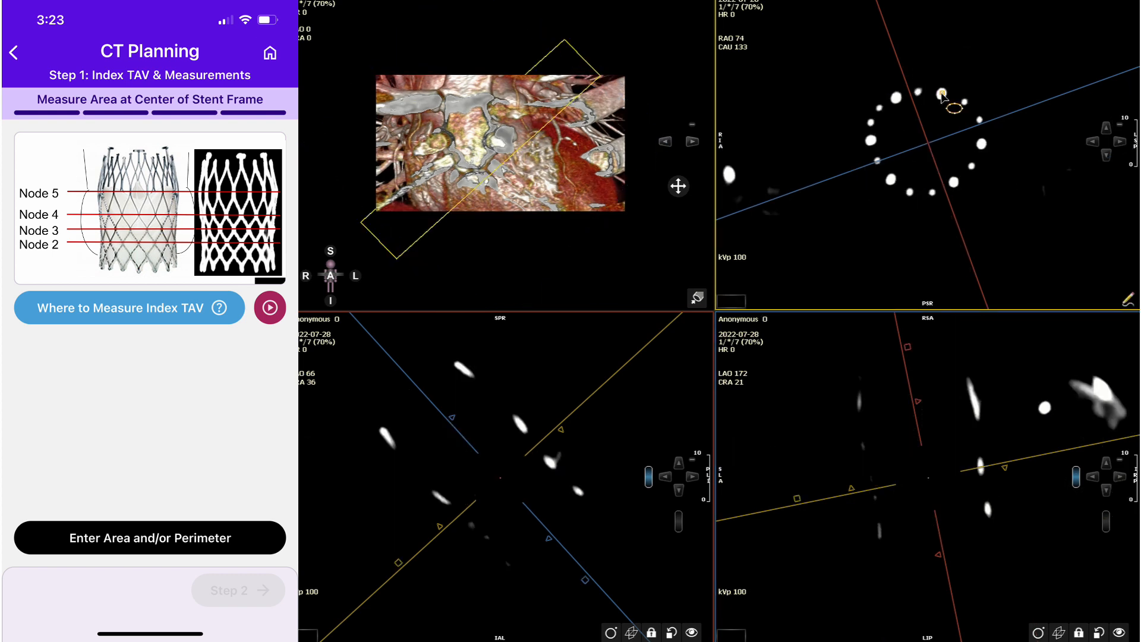
{"action": "left_click", "coordinate": [919, 93]}
{"action": "left_click", "coordinate": [897, 97]}
{"action": "left_click", "coordinate": [880, 108]}
{"action": "left_click", "coordinate": [871, 123]}
{"action": "left_click", "coordinate": [878, 160]}
{"action": "left_click", "coordinate": [894, 183]}
{"action": "left_click", "coordinate": [922, 195]}
{"action": "left_click", "coordinate": [933, 192]}
{"action": "left_click", "coordinate": [954, 182]}
{"action": "left_click", "coordinate": [972, 166]}
{"action": "left_click", "coordinate": [976, 159]}
{"action": "left_click", "coordinate": [980, 120]}
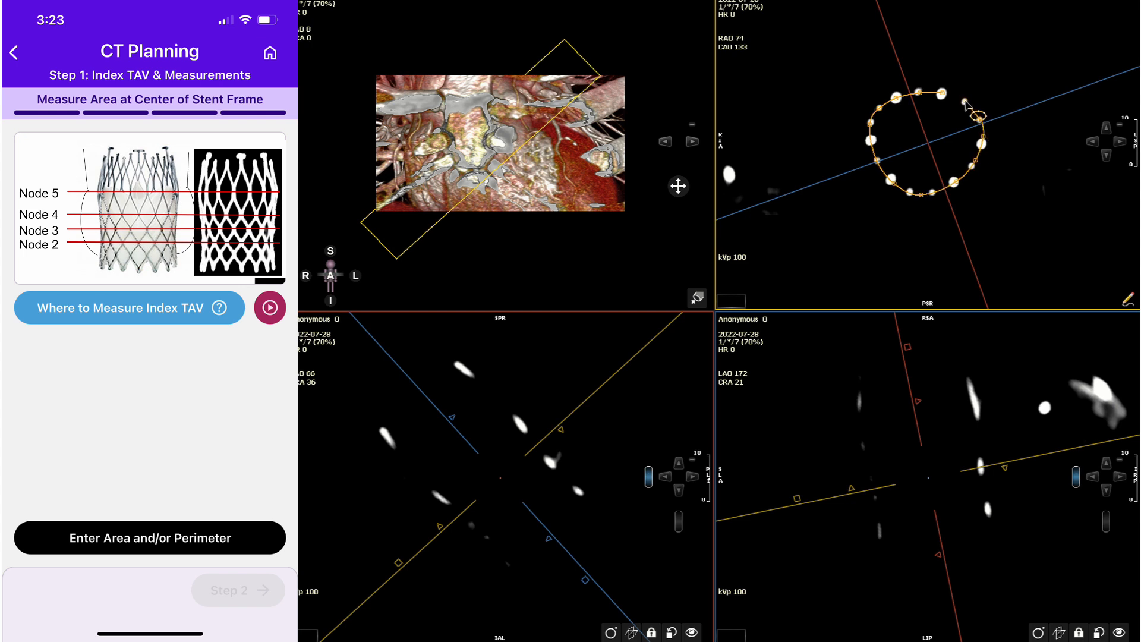
{"action": "double_click", "coordinate": [964, 101]}
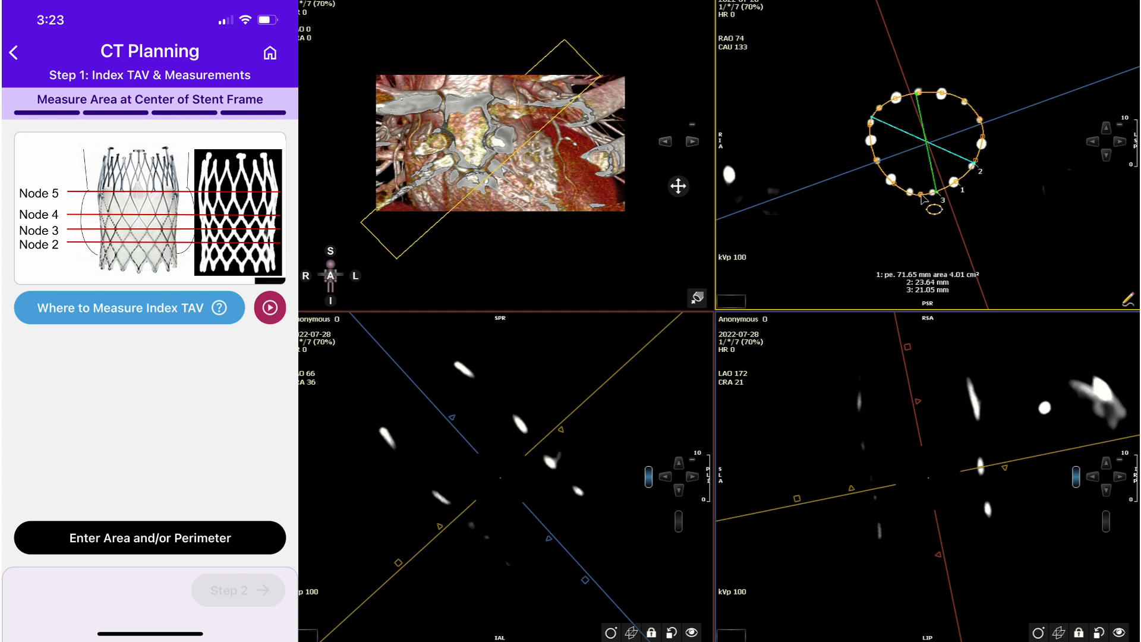
{"action": "left_click_drag", "start_coordinate": [921, 194], "coordinate": [924, 196]}
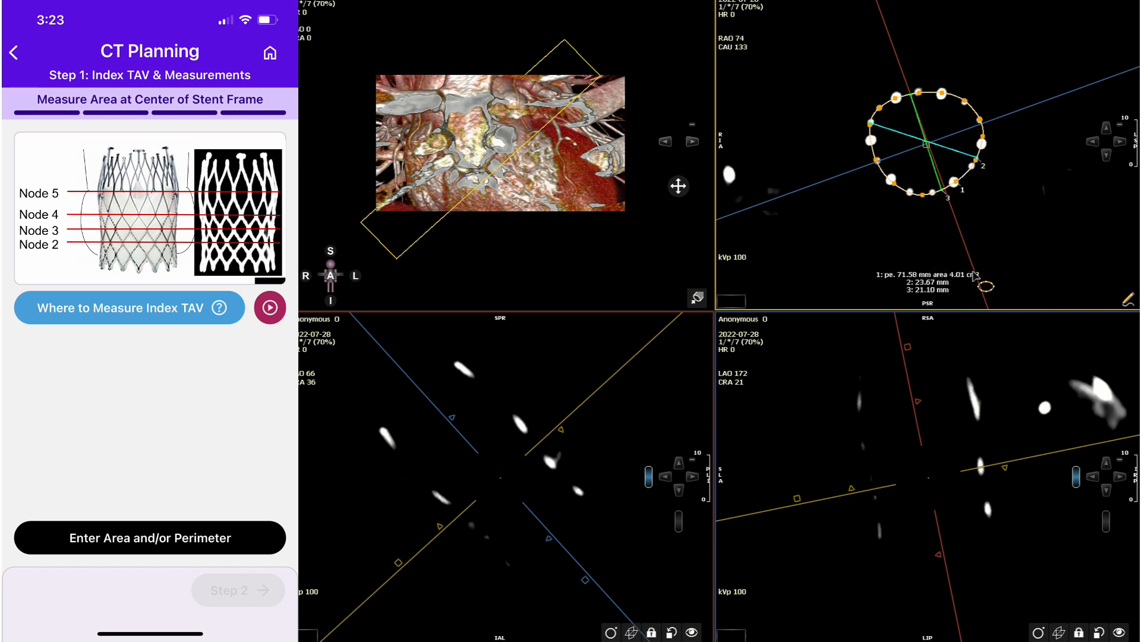
Show the full stent frame in a thick slab, move the cross-sectional plane to Node 2, and thin the slab.
{"action": "left_click_drag", "start_coordinate": [908, 349], "coordinate": [967, 334]}
{"action": "left_click_drag", "start_coordinate": [929, 478], "coordinate": [931, 499]}
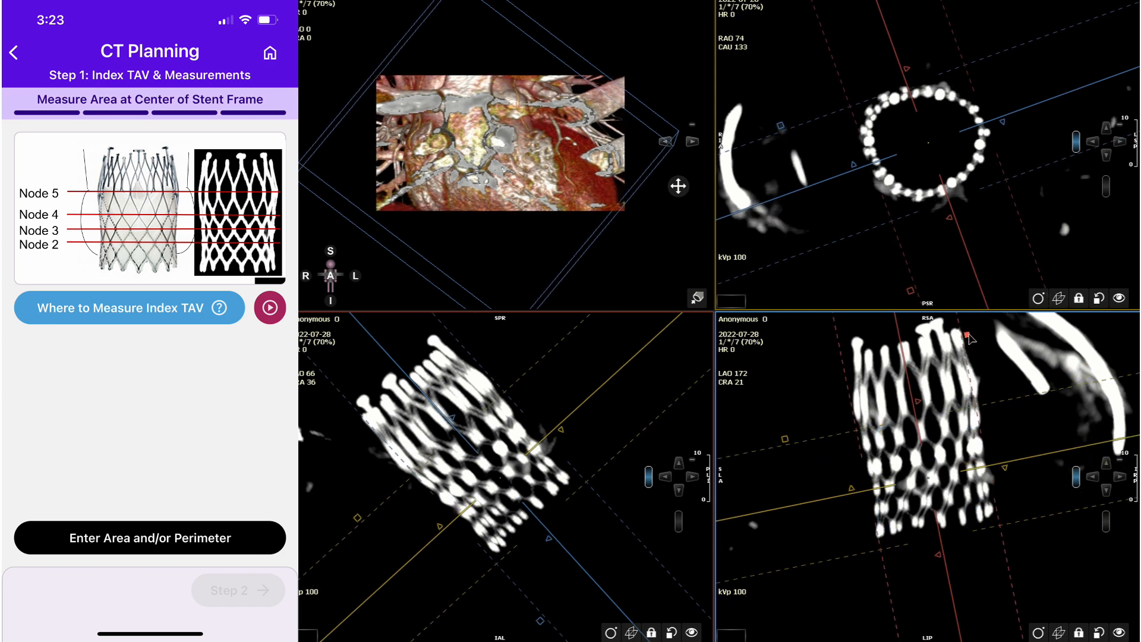
{"action": "left_click_drag", "start_coordinate": [968, 334], "coordinate": [908, 348]}
Trace a closed contour through the stent struts in the Node 2 cross-section to measure its perimeter and area.
{"action": "left_click", "coordinate": [727, 294]}
{"action": "left_click", "coordinate": [927, 92]}
{"action": "left_click", "coordinate": [904, 96]}
{"action": "left_click", "coordinate": [885, 105]}
{"action": "left_click", "coordinate": [873, 117]}
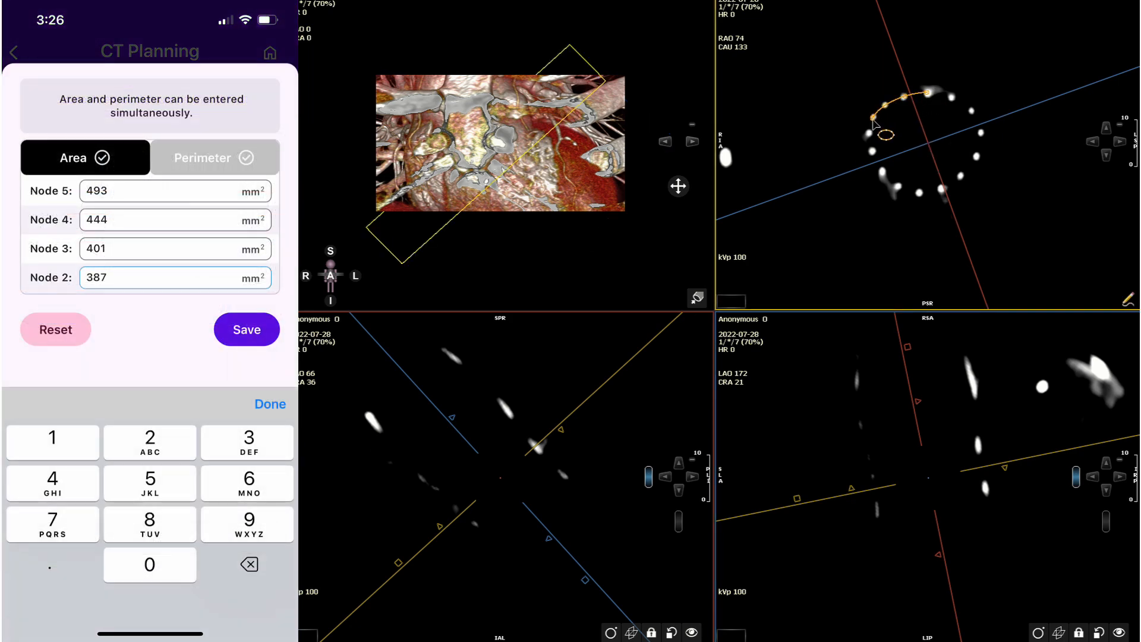
{"action": "left_click", "coordinate": [870, 132]}
{"action": "left_click", "coordinate": [872, 150]}
{"action": "left_click", "coordinate": [882, 171]}
{"action": "left_click", "coordinate": [898, 186]}
{"action": "left_click", "coordinate": [919, 193]}
{"action": "left_click", "coordinate": [942, 189]}
{"action": "left_click", "coordinate": [963, 171]}
{"action": "left_click", "coordinate": [974, 157]}
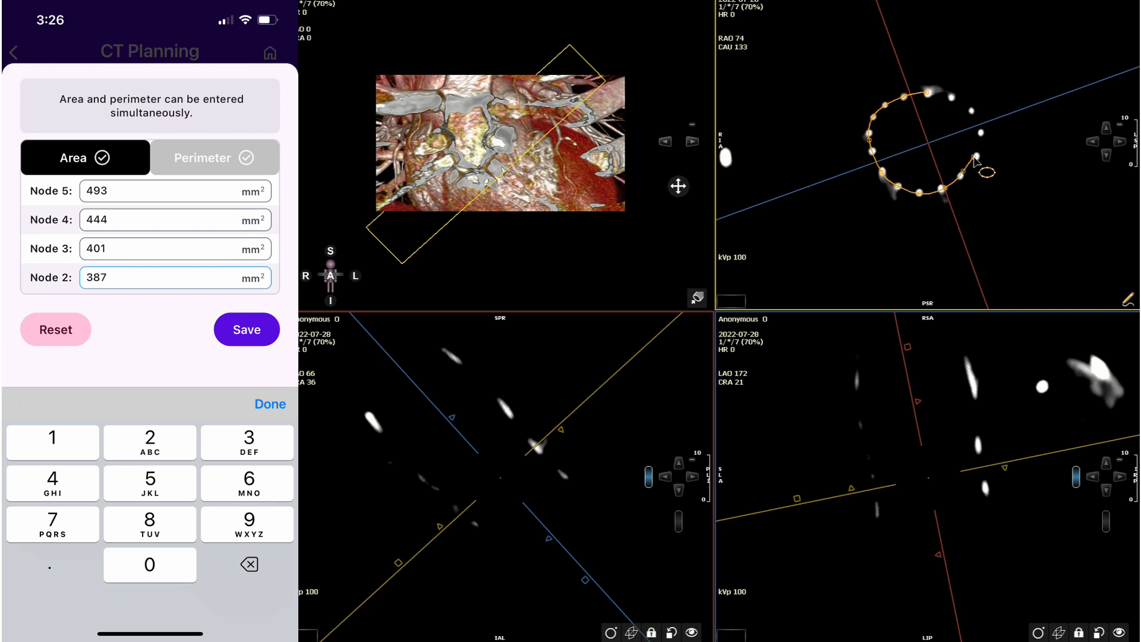
{"action": "left_click", "coordinate": [980, 132]}
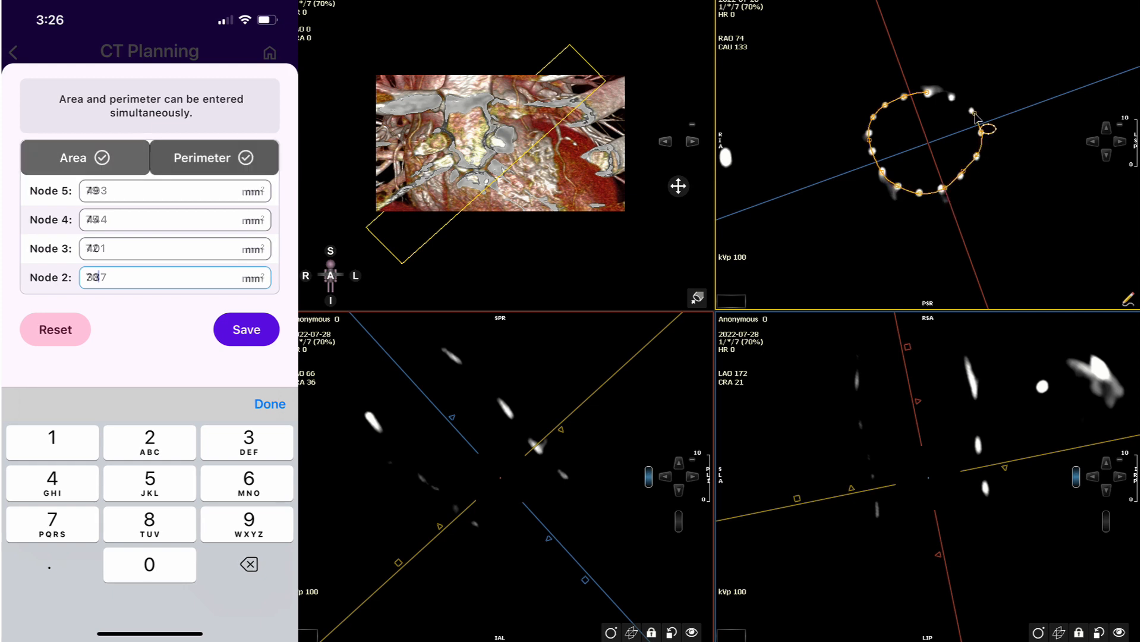
{"action": "left_click", "coordinate": [972, 111]}
{"action": "double_click", "coordinate": [951, 97]}
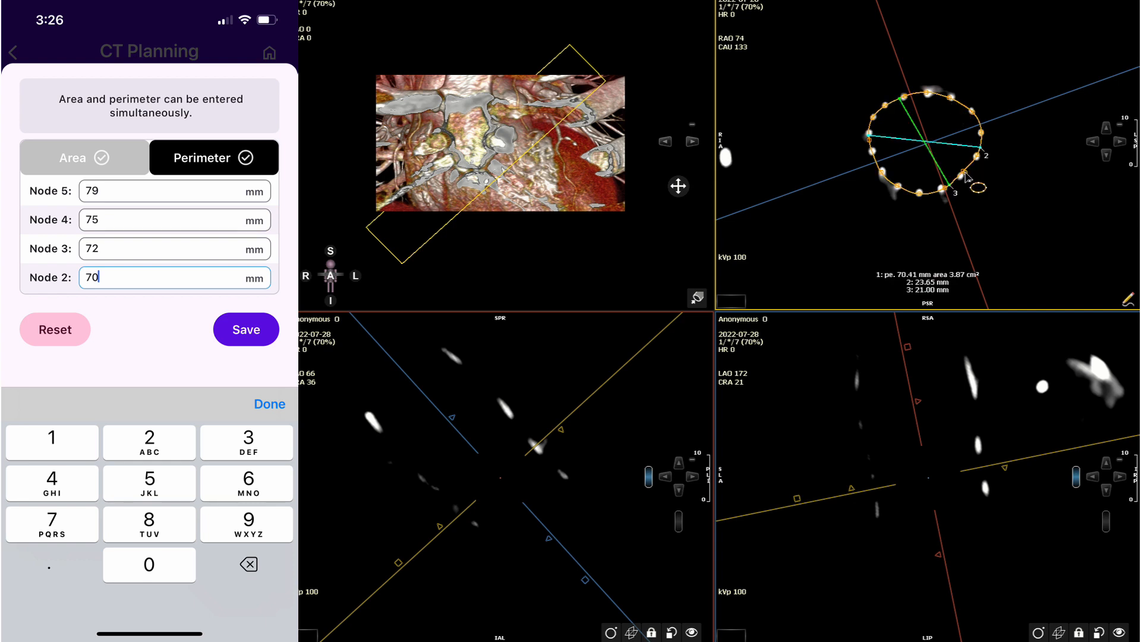
{"action": "left_click_drag", "start_coordinate": [963, 178], "coordinate": [921, 195]}
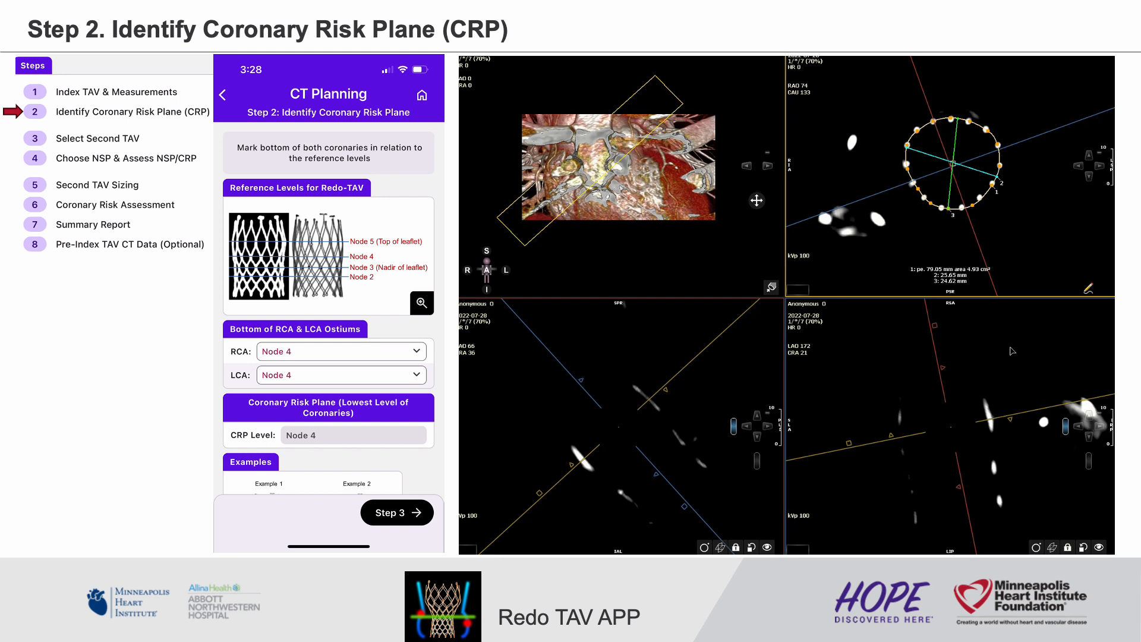
Adjust the window of the CT views to show soft tissue around the Node 5 contour.
{"action": "middle_click_drag", "start_coordinate": [1012, 351], "coordinate": [1010, 358]}
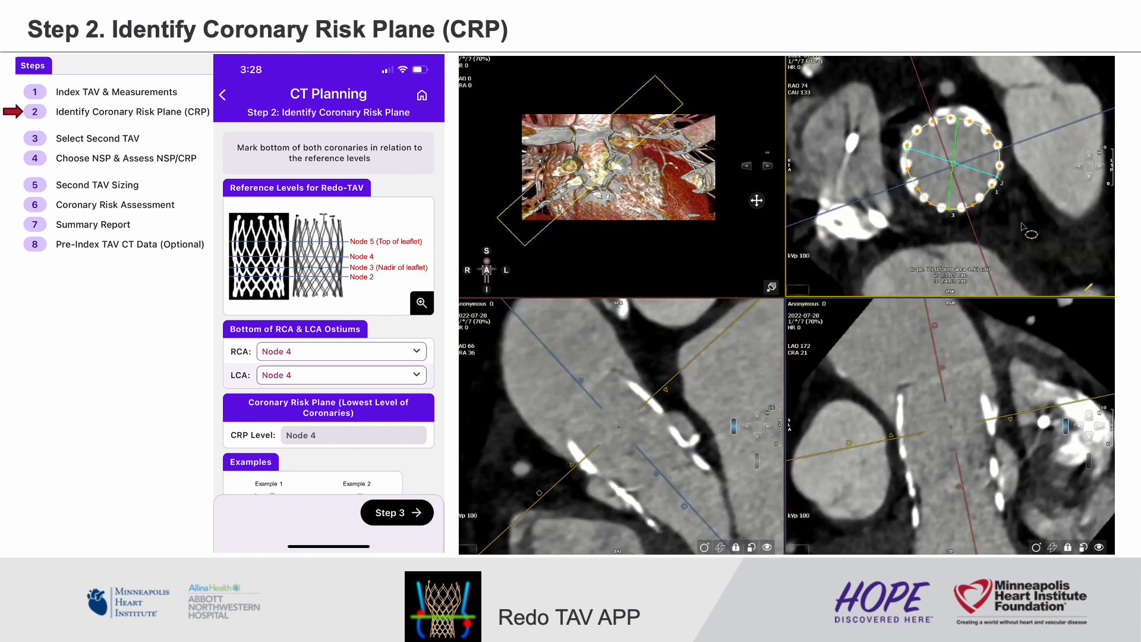
Move the cross-sectional plane from the Node 5 contour down the stent frame to the lowest level of the coronary ostia.
{"action": "scroll", "coordinate": [1023, 227], "scroll_direction": "down", "scroll_amount": 5}
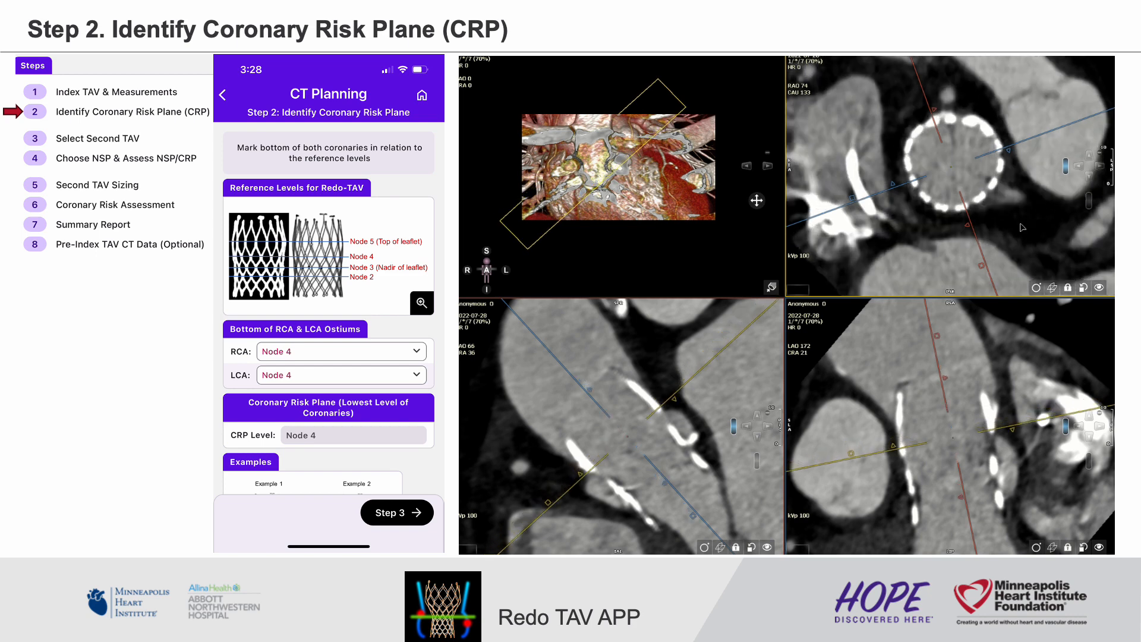
{"action": "scroll", "coordinate": [1023, 227], "scroll_direction": "down", "scroll_amount": 2}
{"action": "scroll", "coordinate": [945, 104], "scroll_direction": "up", "scroll_amount": 3}
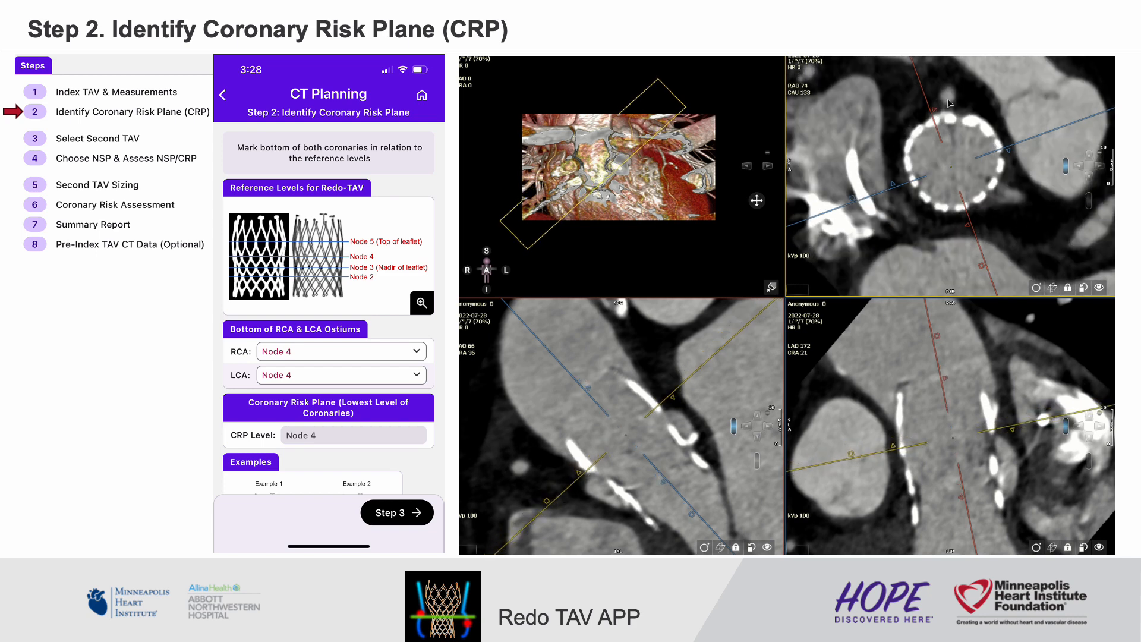
{"action": "scroll", "coordinate": [948, 99], "scroll_direction": "down", "scroll_amount": 1}
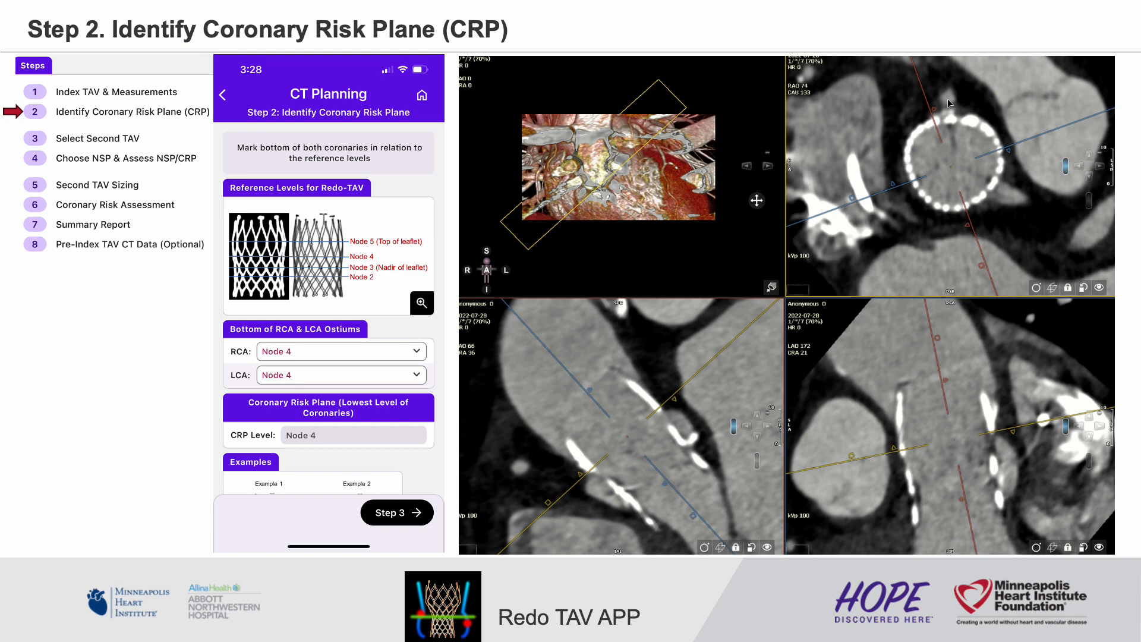
{"action": "scroll", "coordinate": [1002, 203], "scroll_direction": "down", "scroll_amount": 2}
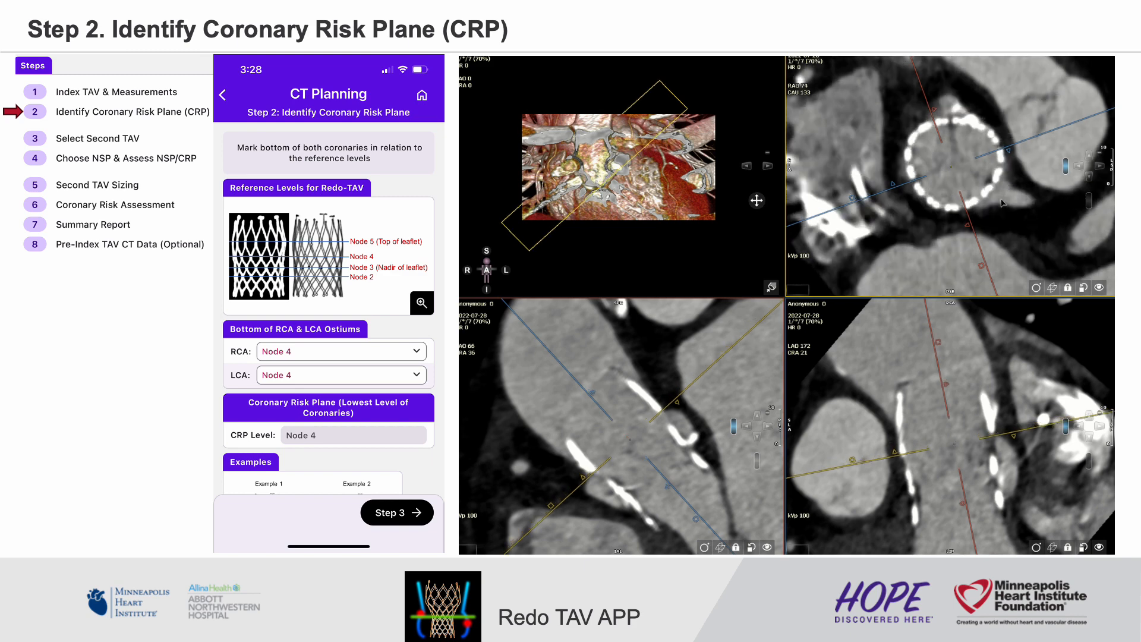
Rotate the long-axis planes toward the ostium above the stent in cross-section, fine-tune the level, and thicken the slab to show the full frame.
{"action": "left_click_drag", "start_coordinate": [1052, 132], "coordinate": [948, 70]}
{"action": "scroll", "coordinate": [993, 88], "scroll_direction": "down", "scroll_amount": 1}
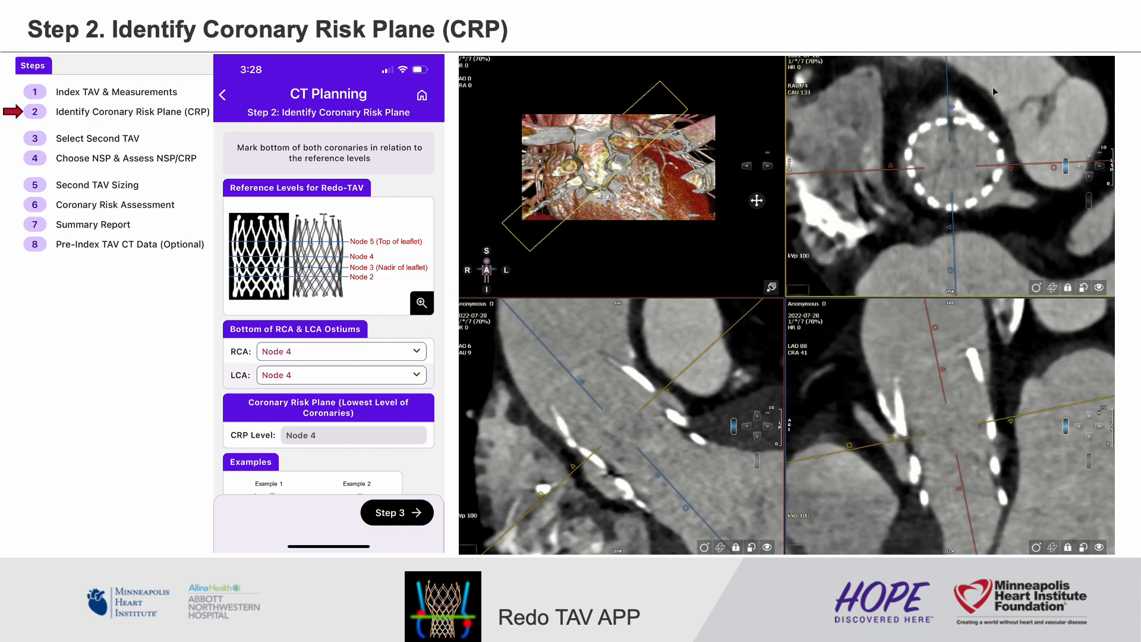
{"action": "scroll", "coordinate": [992, 87], "scroll_direction": "down", "scroll_amount": 1}
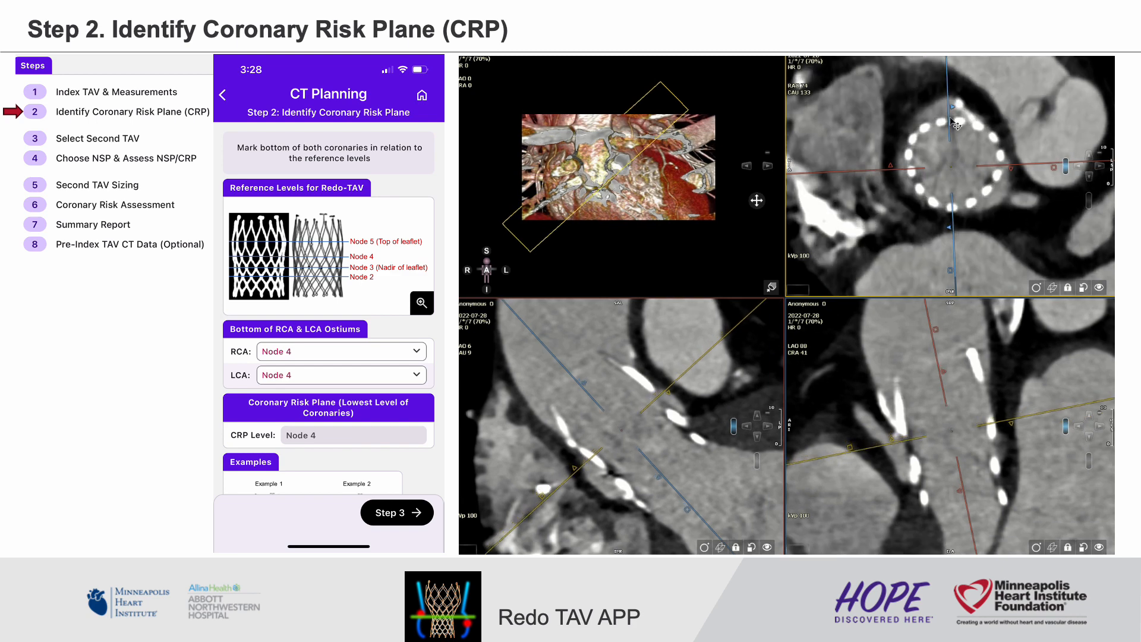
{"action": "left_click_drag", "start_coordinate": [936, 329], "coordinate": [988, 324]}
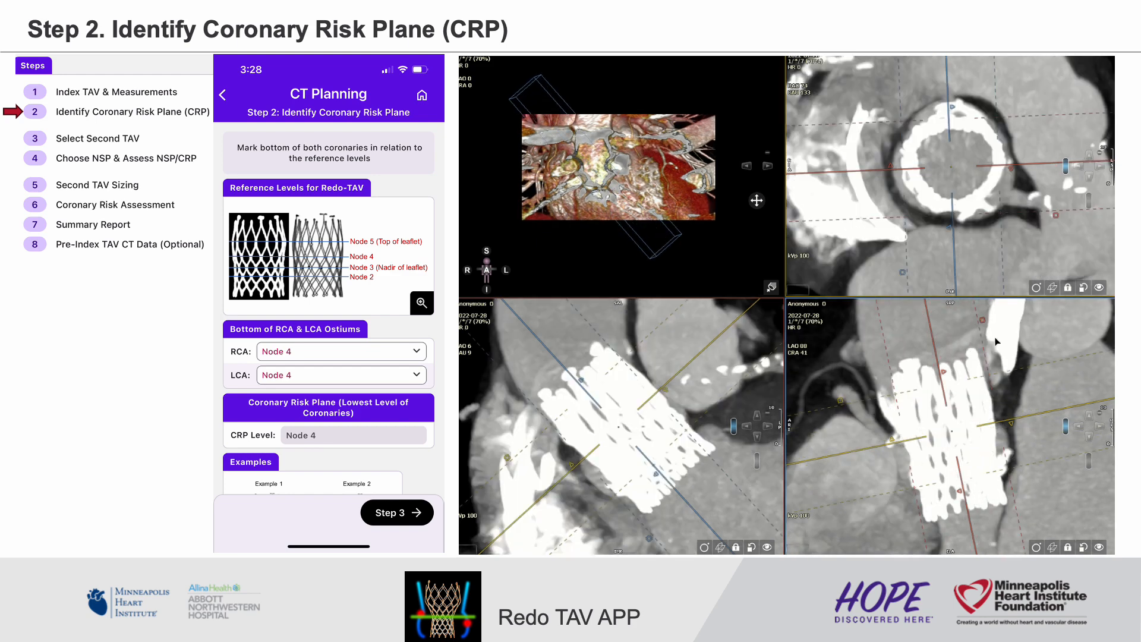